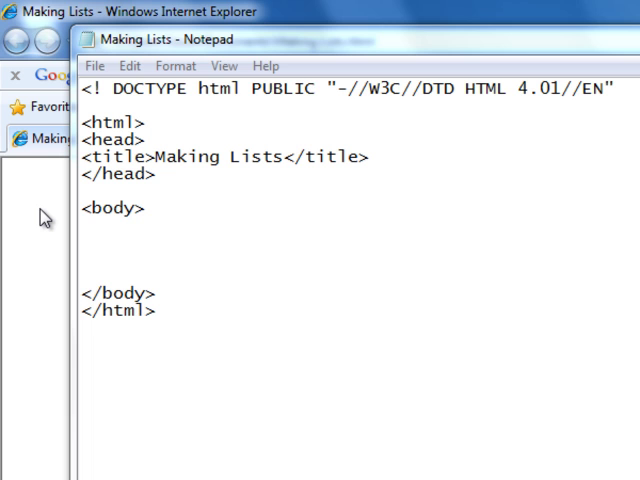
- Add an <h2>Wardriving Equipment</h2> heading on the empty line inside the body
left_click(90, 237)
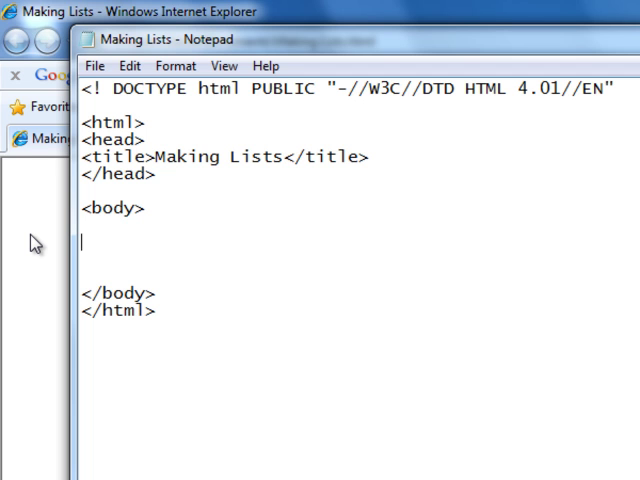
type("<")
type("h2")
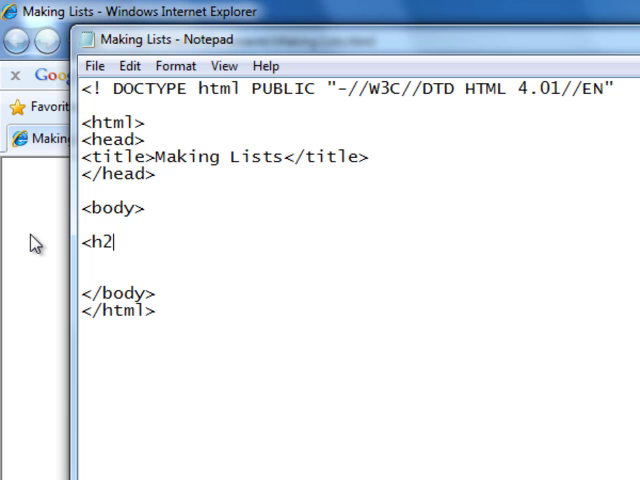
type(">")
type("W")
type("ardriving ")
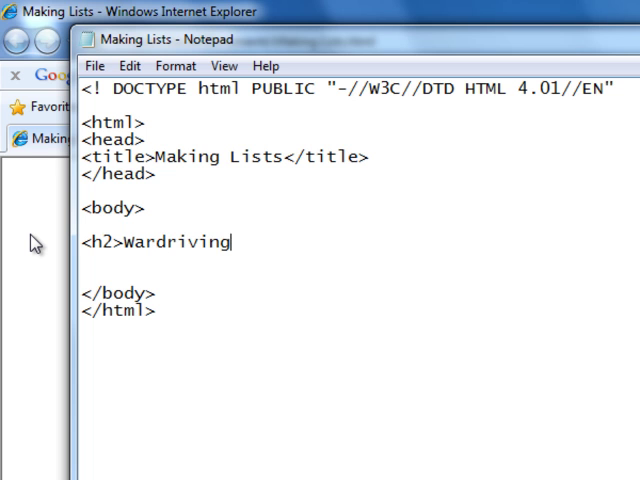
type("Equip")
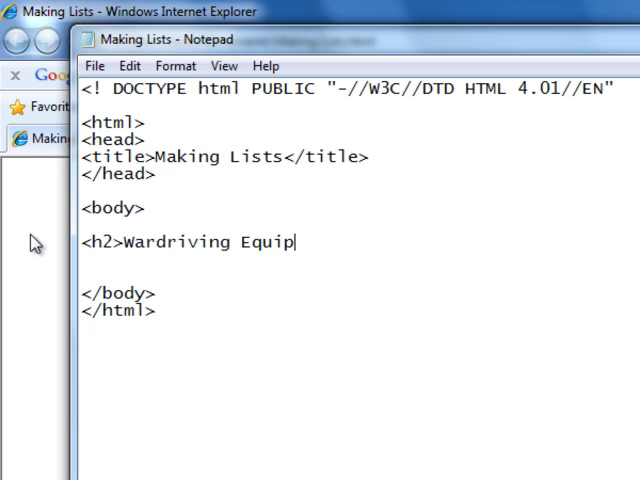
type("ment")
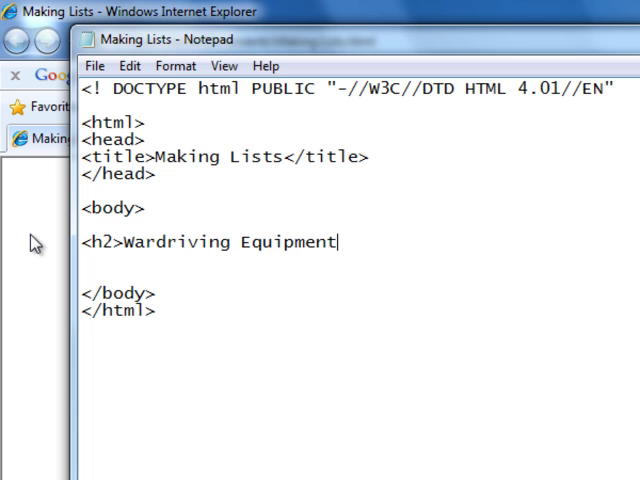
type("<")
type("/h2")
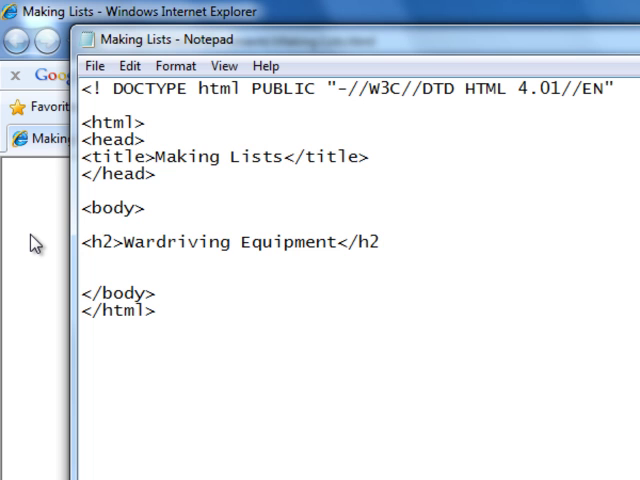
type(">")
- Begin an <ol> under the heading with Laptop and BackTrack list items
key("Return")
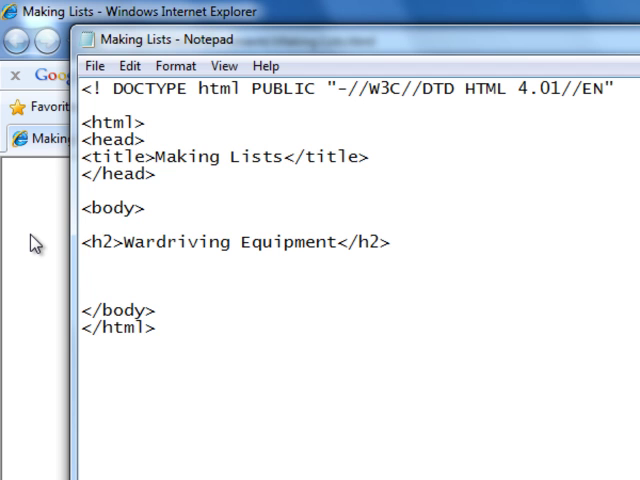
type("<ol")
type(">")
key("Return")
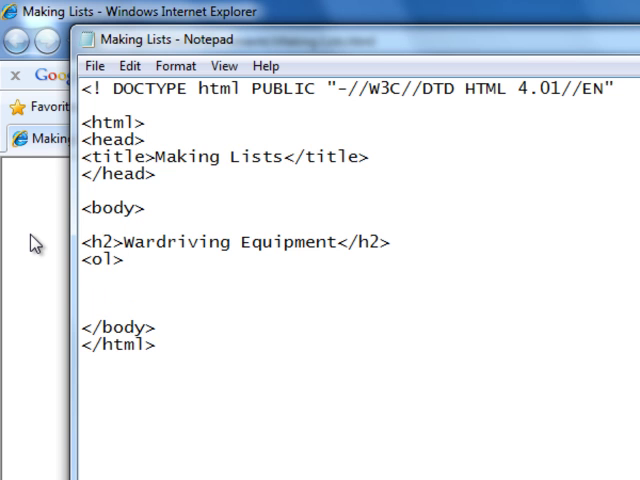
type("<")
type("li>")
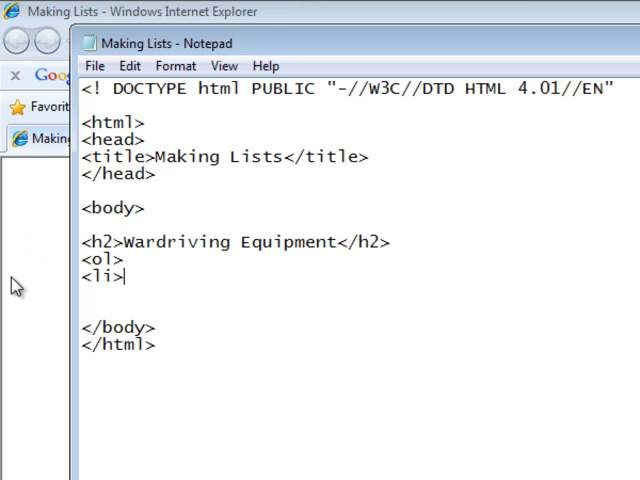
type("Laptop")
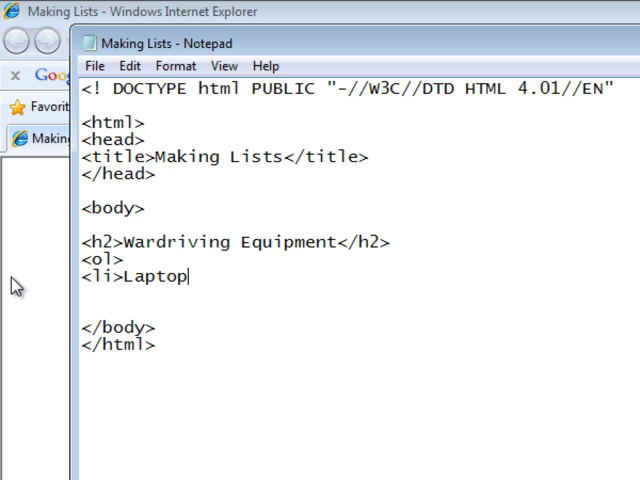
key("Return")
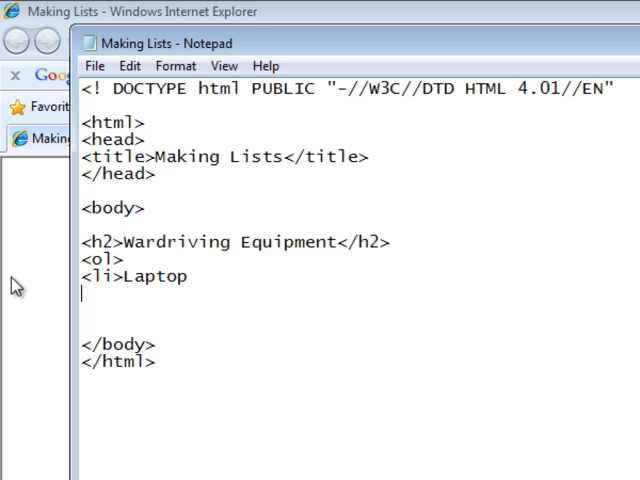
type("<li>")
type("Bac")
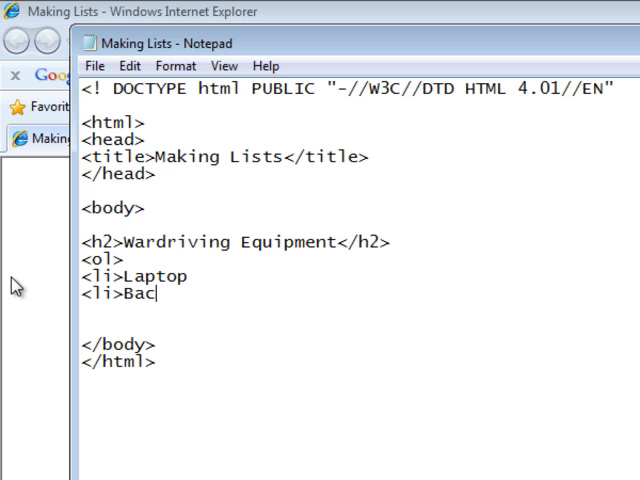
type("kTrack")
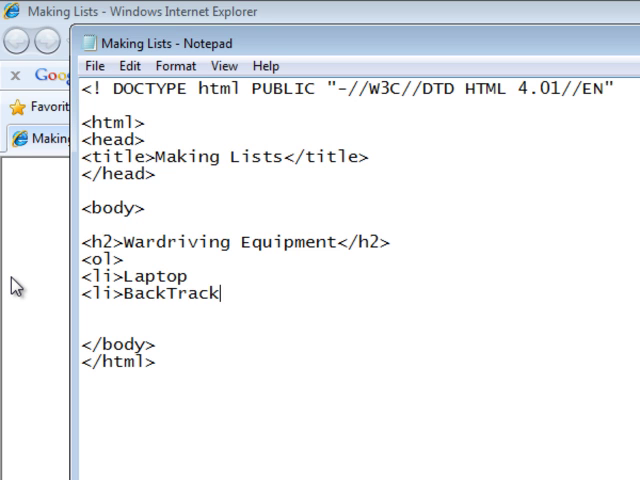
key("Return")
type("<l")
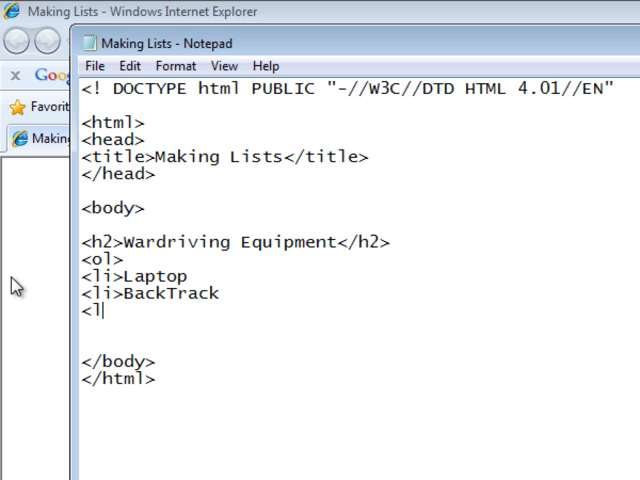
type("i>")
type("GPS")
- Add the External Antenna, Wireless Network Card and Power Adapter Cord items and begin </ol
key("Return")
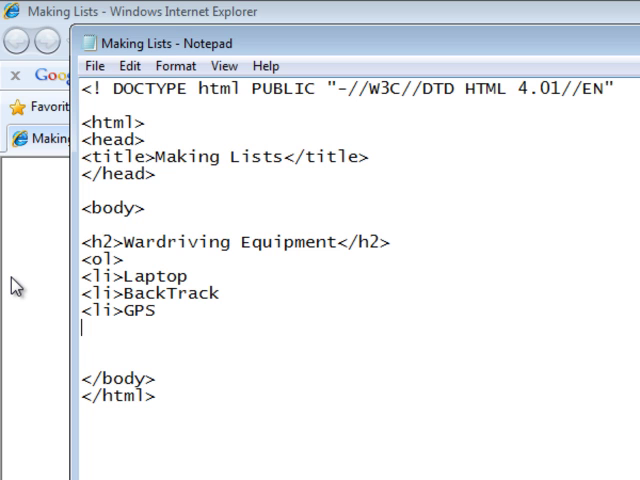
type("<li>")
type("External")
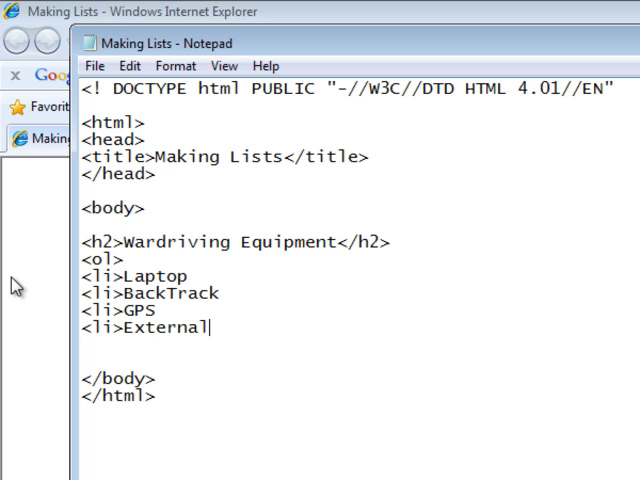
type(" Ante")
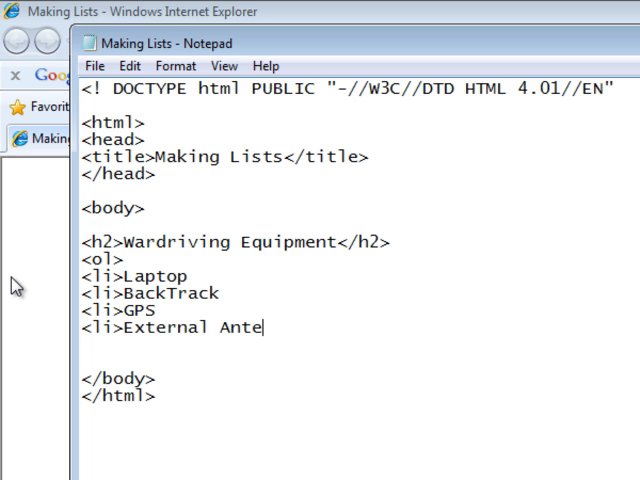
type("nna")
key("Return")
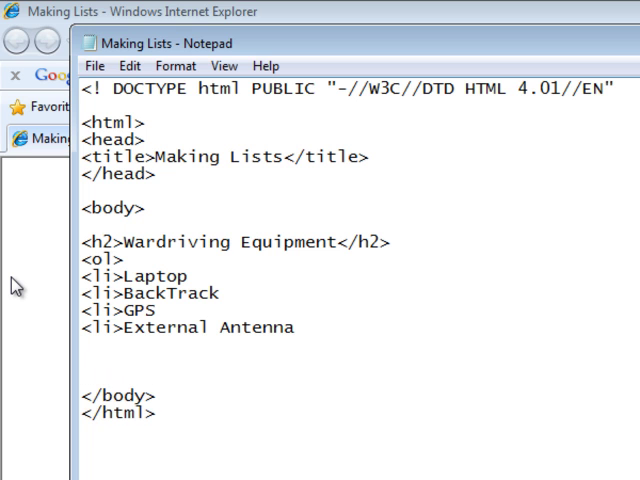
type("<li>")
type("W")
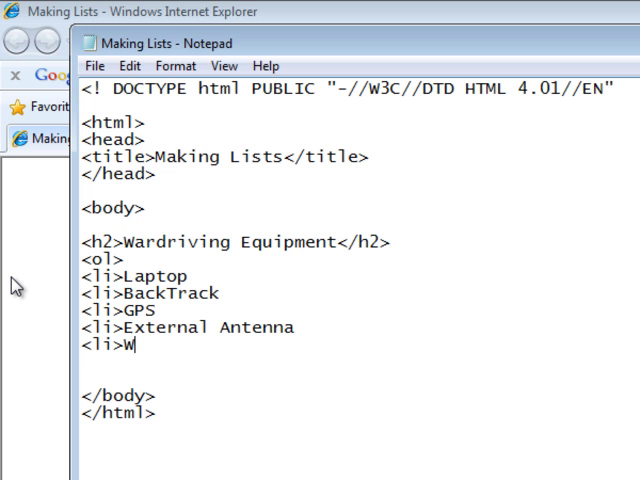
type("ireless N")
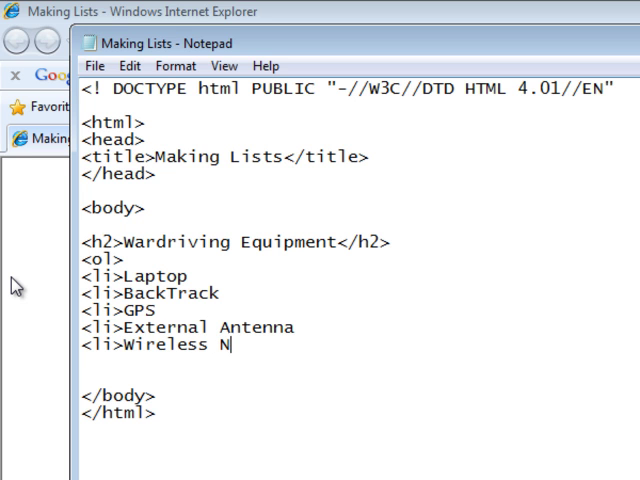
type("etwork Card")
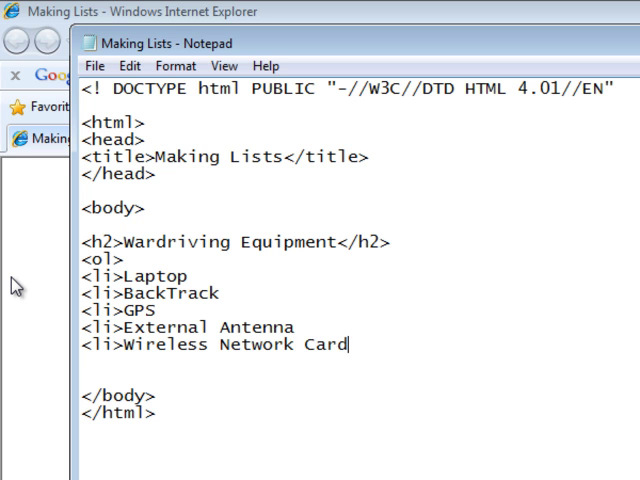
key("Return")
type("<")
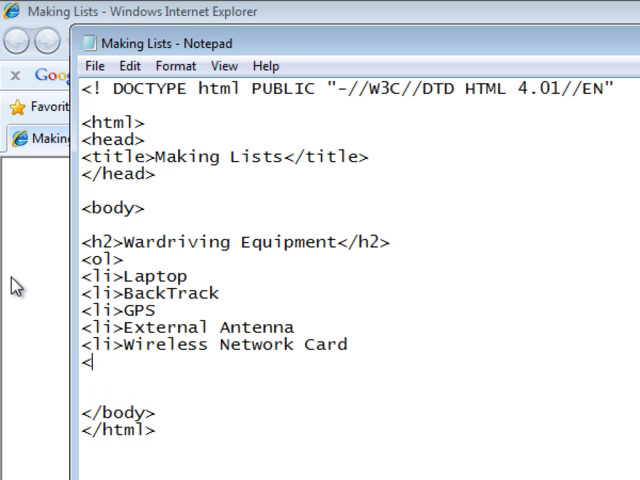
type("li>P")
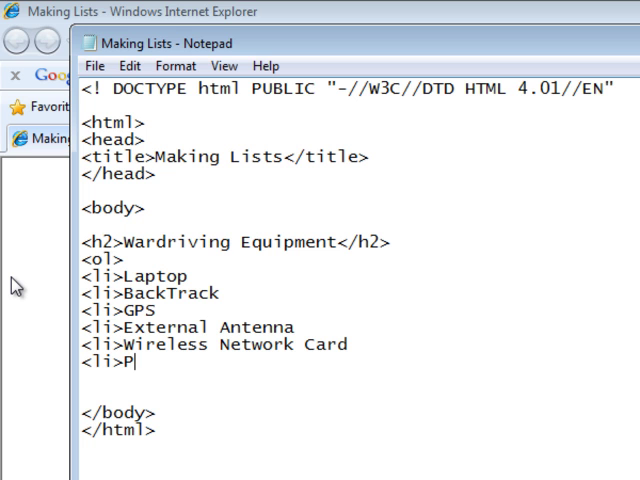
type("ower Ada")
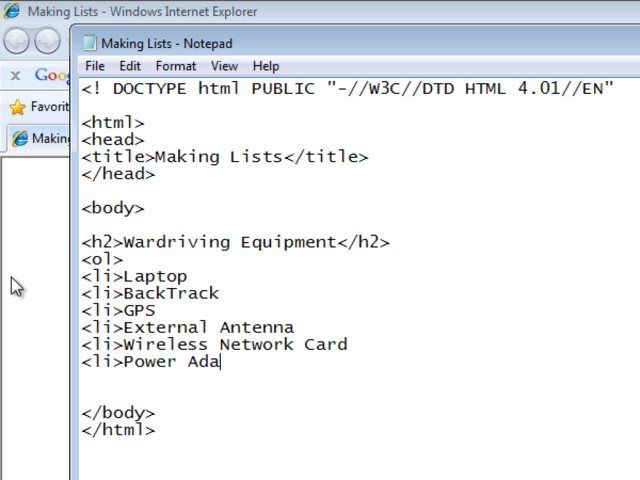
type("pter Cord")
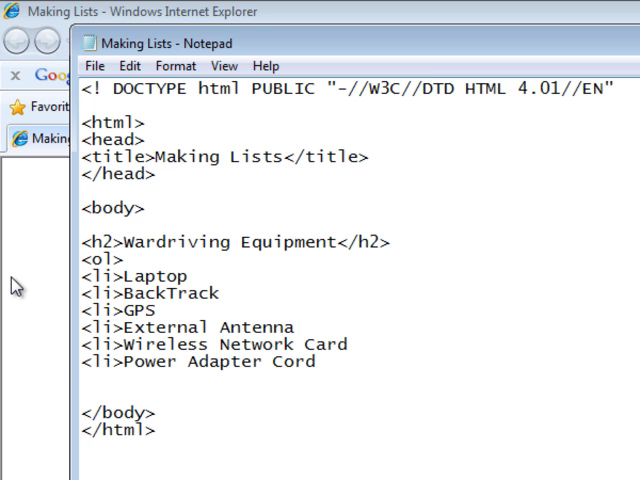
key("Return")
type("<")
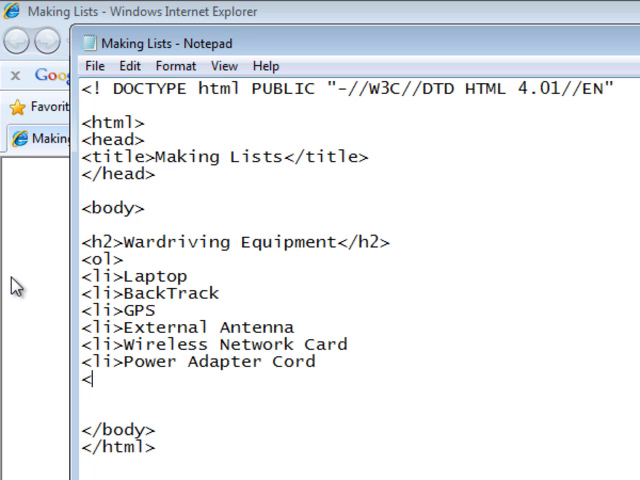
type("/o")
type("l")
- Save the page and refresh Internet Explorer to show the six-item numbered list, then return to the source
left_click(96, 68)
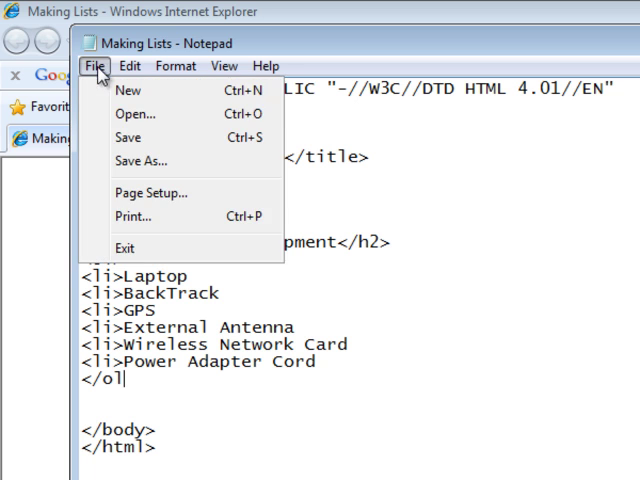
left_click(127, 140)
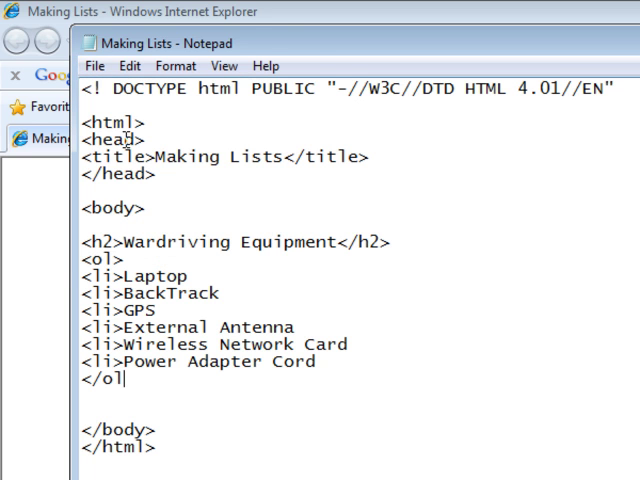
left_click(58, 226)
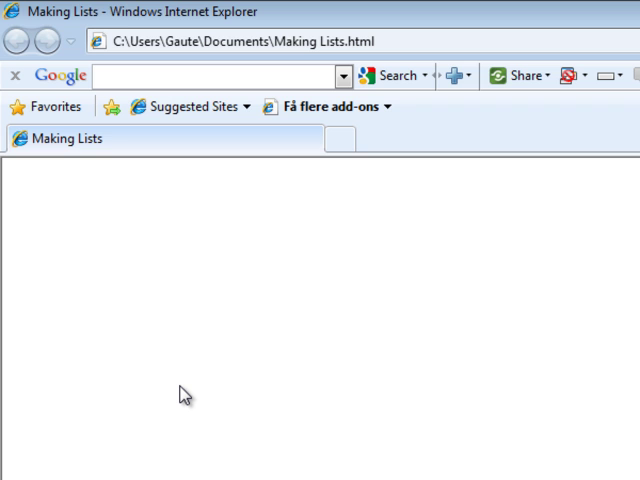
key("F5")
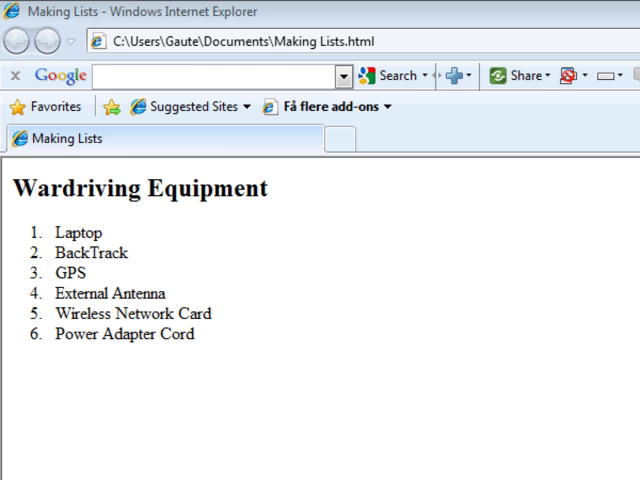
key("alt+Tab")
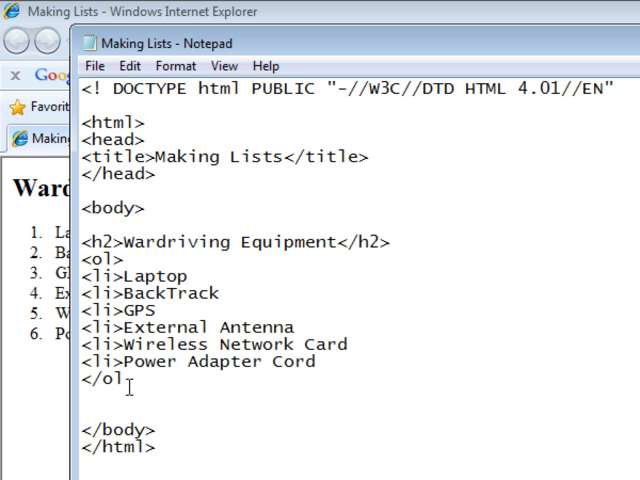
type(">")
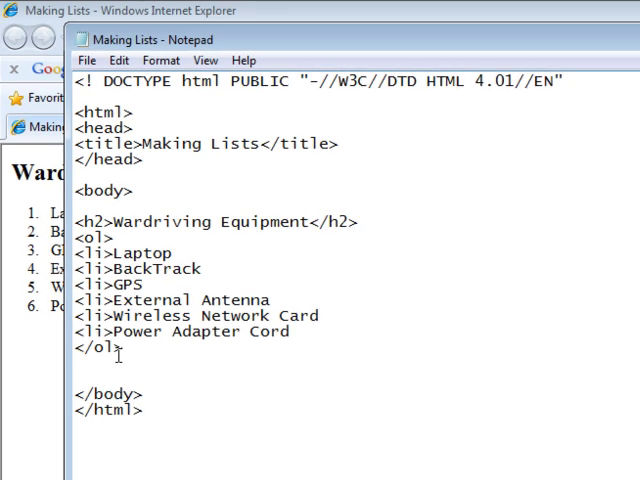
- Close the ordered list with </ol> and paste the <ul> software list block below it
key("Return")
key("Return")
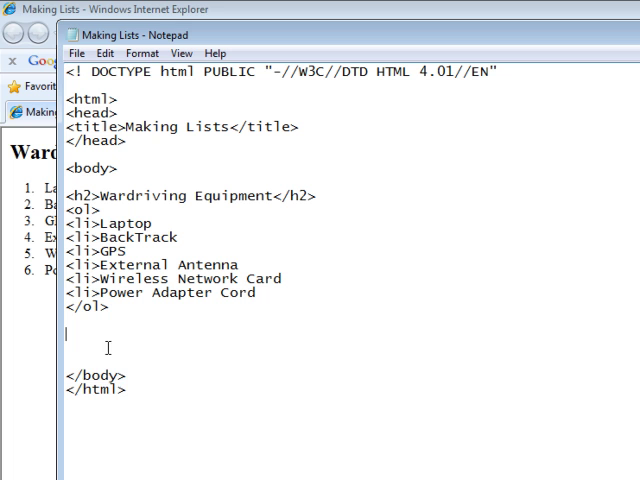
right_click(91, 338)
left_click(134, 414)
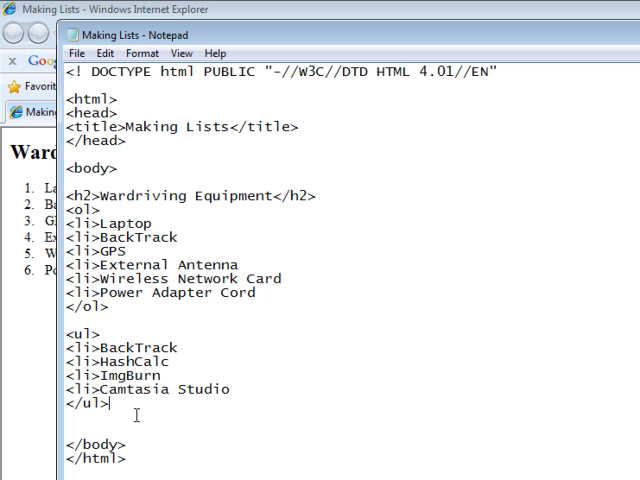
- Save the page and refresh Internet Explorer to show the bulleted software list
left_click(77, 53)
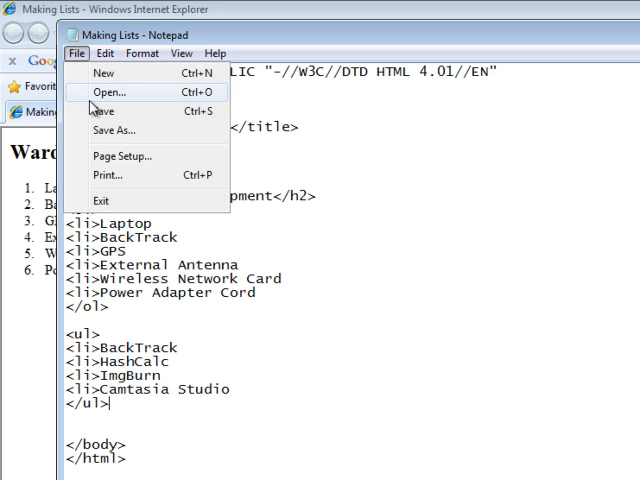
left_click(84, 111)
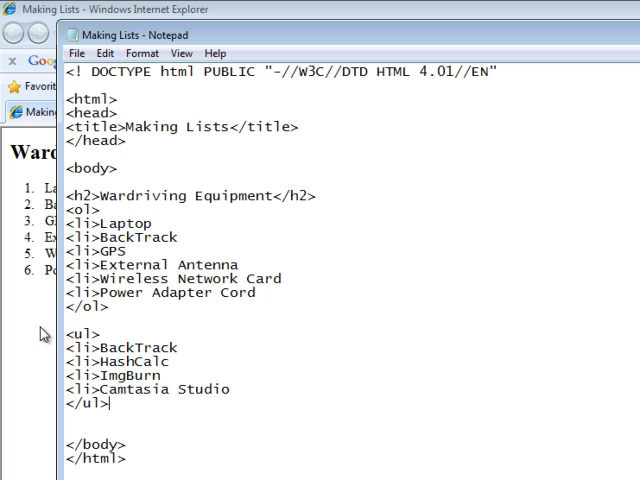
left_click(44, 335)
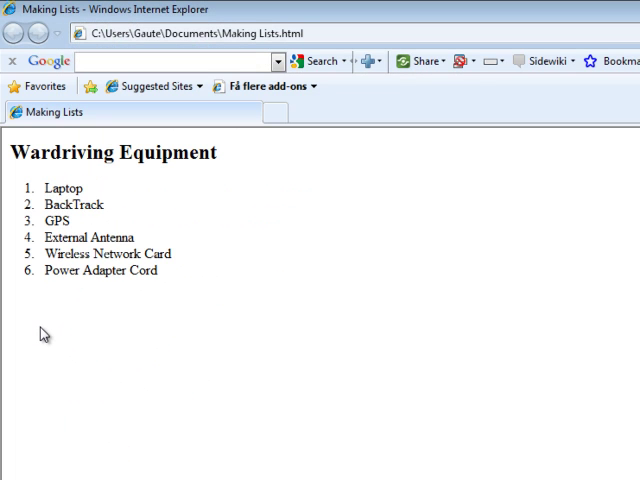
key("F5")
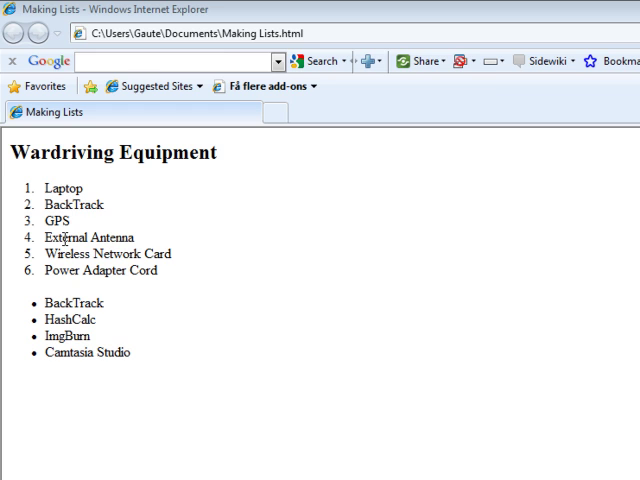
- Cut the bulleted <ul> software list block out of the source and remove the leftover blank line
key("alt+Tab")
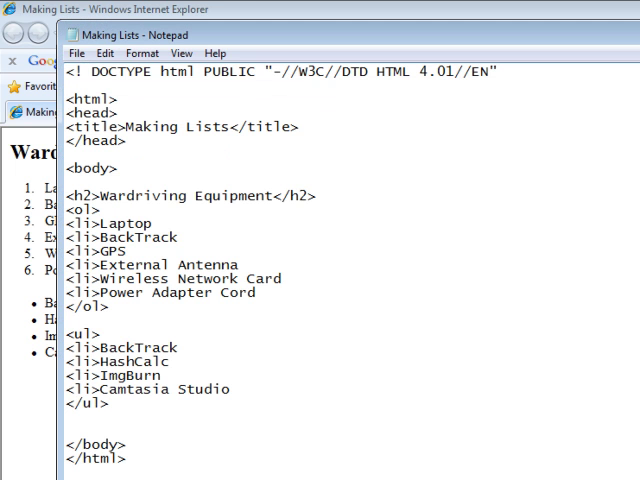
left_click_drag(67, 336, 113, 414)
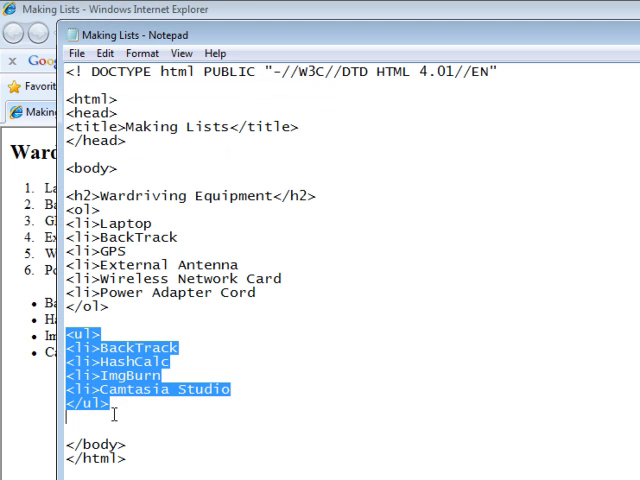
right_click(120, 394)
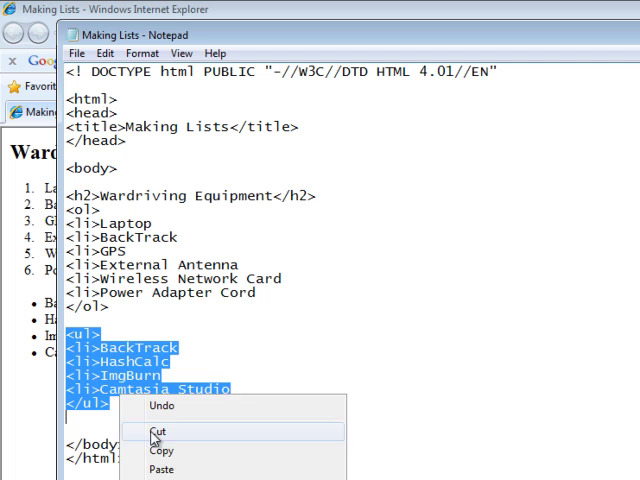
left_click(140, 431)
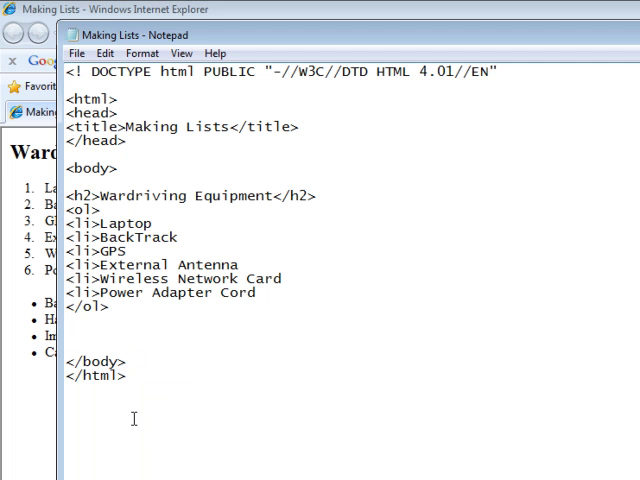
key("BackSpace")
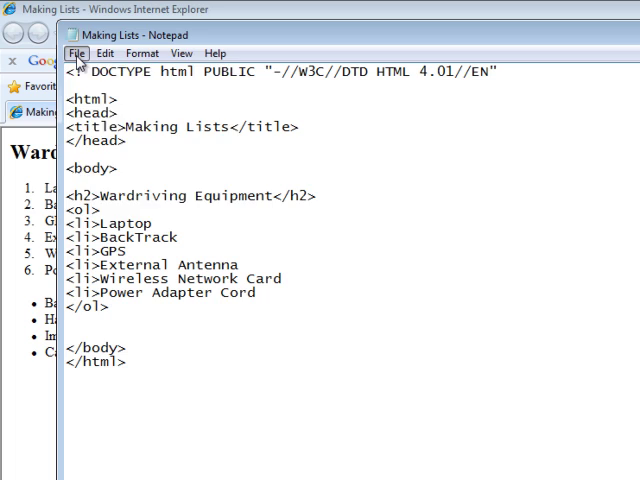
- Save the page and refresh Internet Explorer so only the numbered list remains, then return to the source
left_click(76, 54)
left_click(92, 113)
left_click(39, 179)
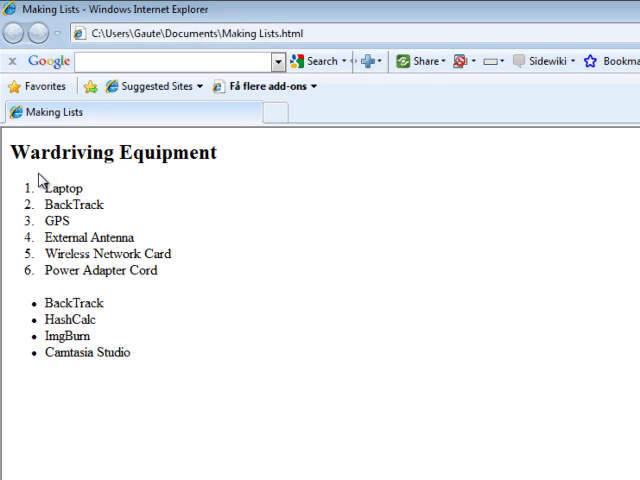
key("F5")
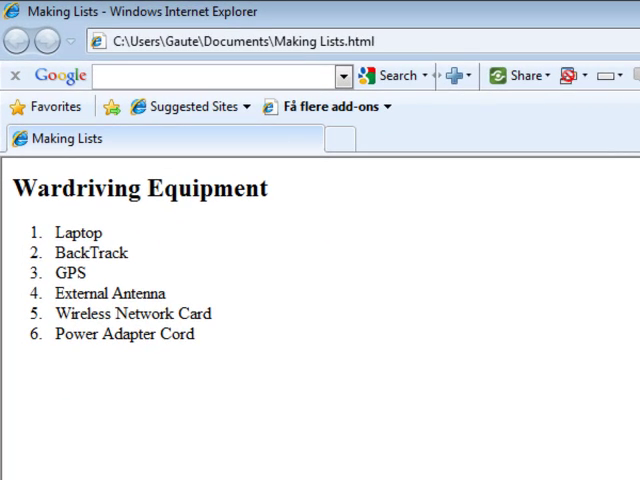
key("alt+Tab")
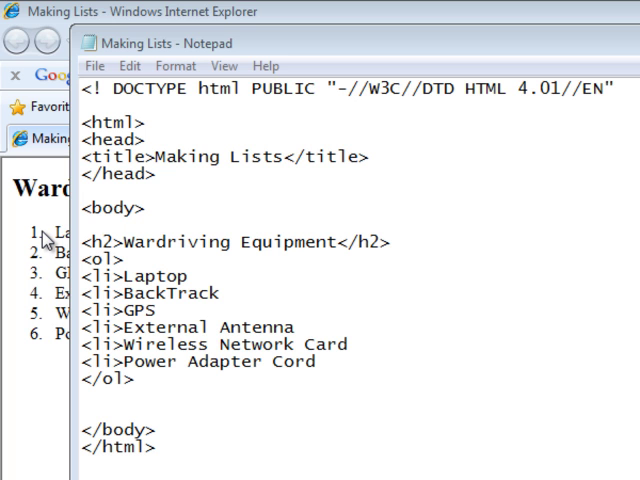
- Add a type="I" attribute to the ordered list's opening <ol> tag
left_click(118, 259)
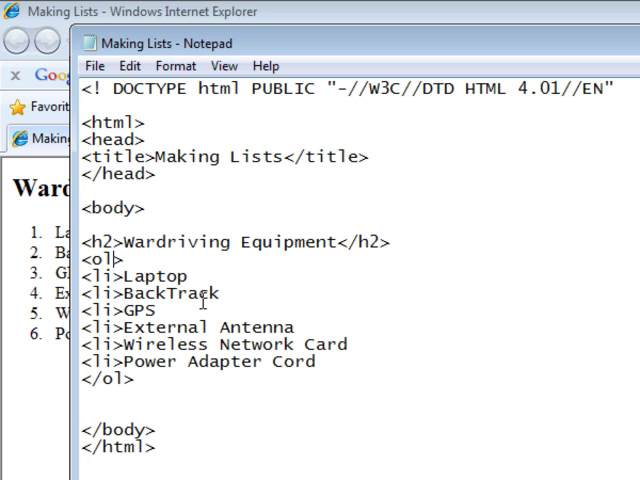
type("ty")
type("pe")
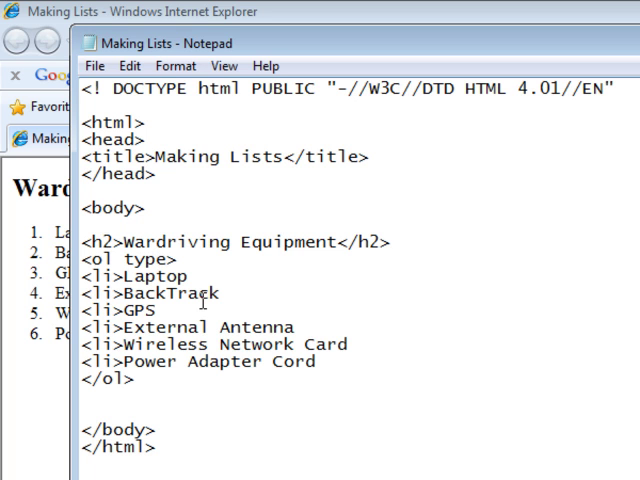
type("=")
type("\"")
type("I")
type("\">")
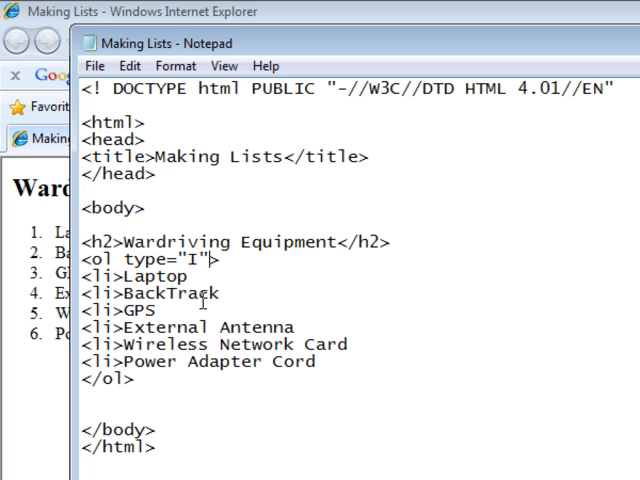
- Save the page and refresh Internet Explorer to show Roman numerals I to VI, then return to the source
left_click(96, 66)
left_click(133, 141)
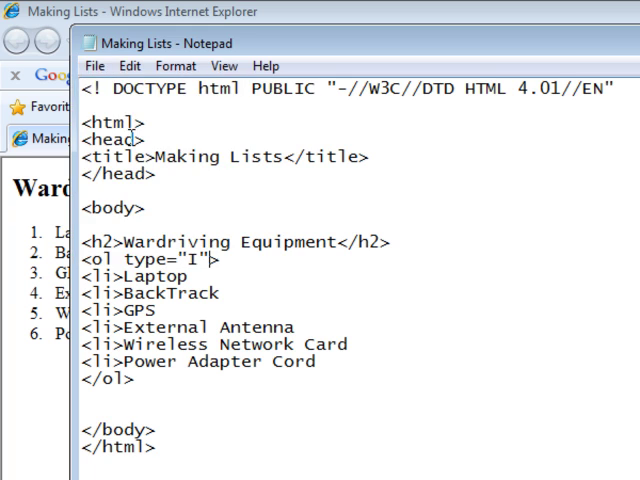
left_click(55, 225)
key("F5")
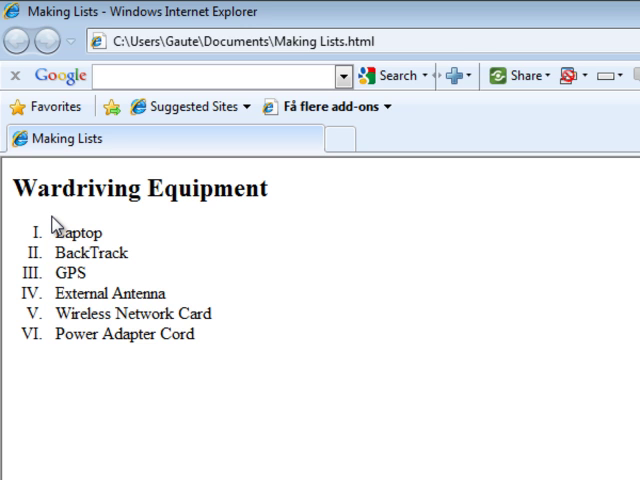
key("alt+Tab")
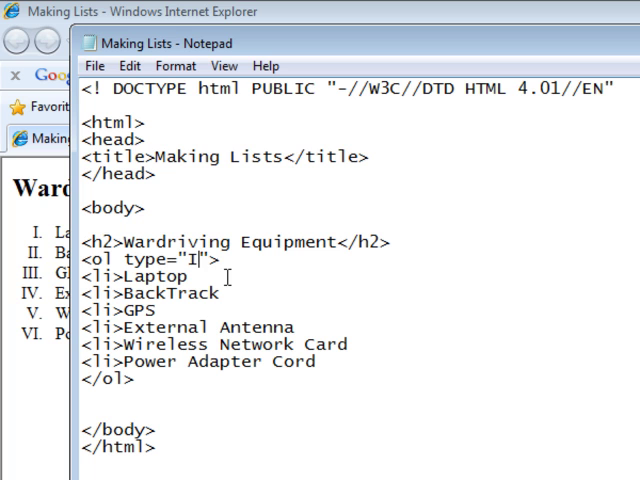
- Change the list type to lowercase "i", save, and refresh the page to show numerals i to vi
key("BackSpace")
type("i")
left_click(93, 68)
left_click(128, 140)
left_click(52, 388)
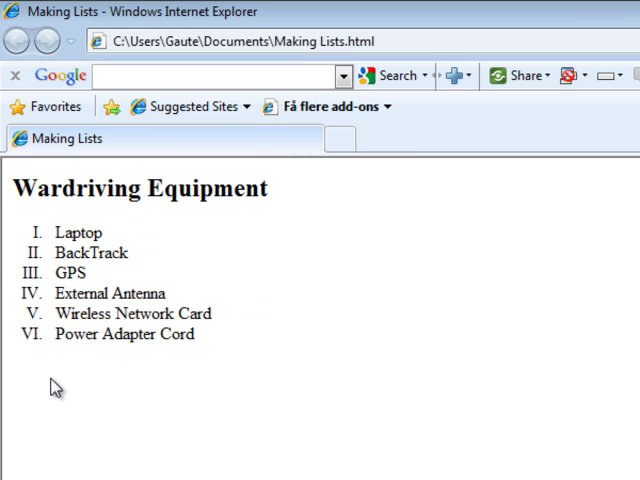
key("F5")
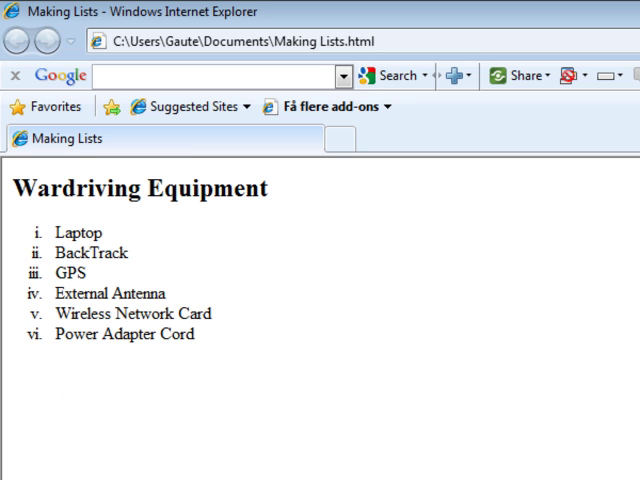
key("alt+Tab")
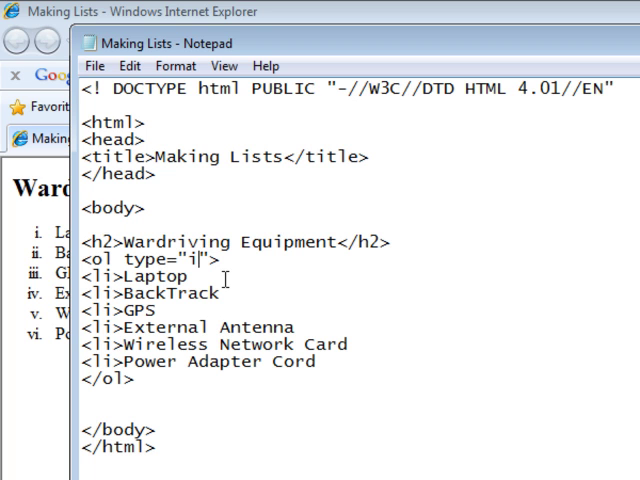
- Change the list type to lowercase "a", save, and refresh the page to show lettered items
key("BackSpace")
type("a")
left_click(95, 66)
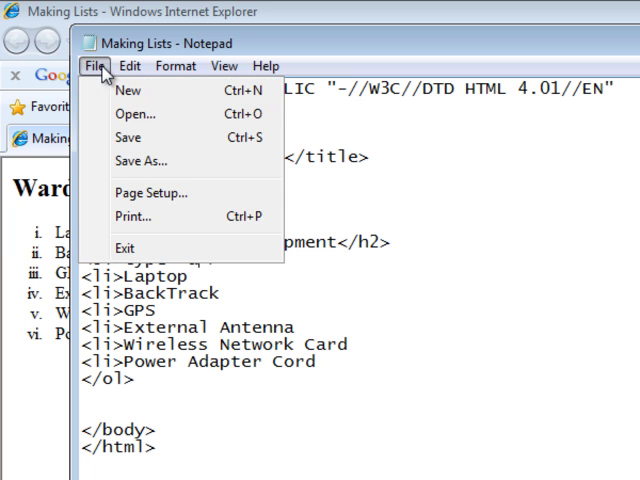
left_click(120, 137)
left_click(54, 371)
key("F5")
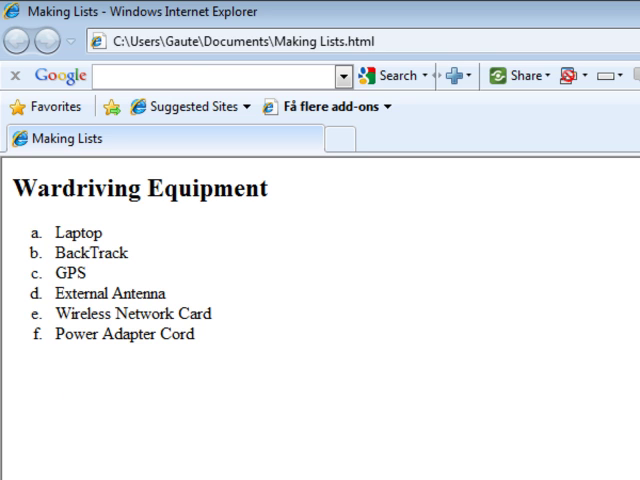
key("alt+Tab")
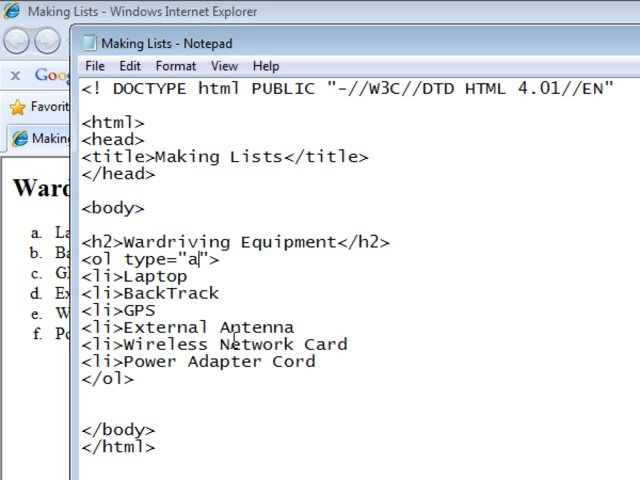
- Change the list type to uppercase "A", save, and refresh the page to show letters A to F
key("BackSpace")
type("A")
left_click(100, 70)
left_click(127, 140)
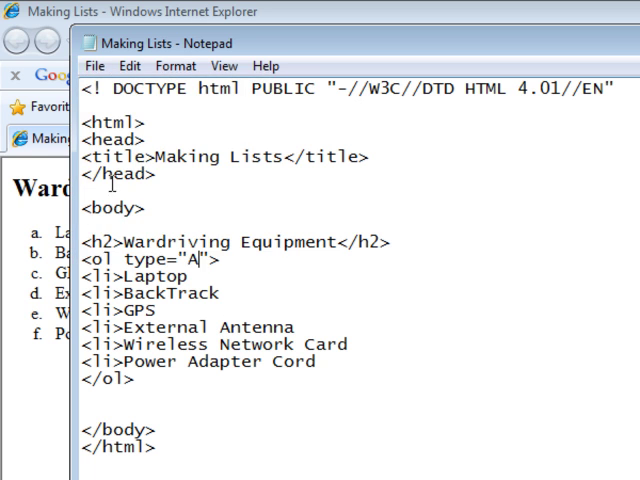
left_click(50, 380)
key("F5")
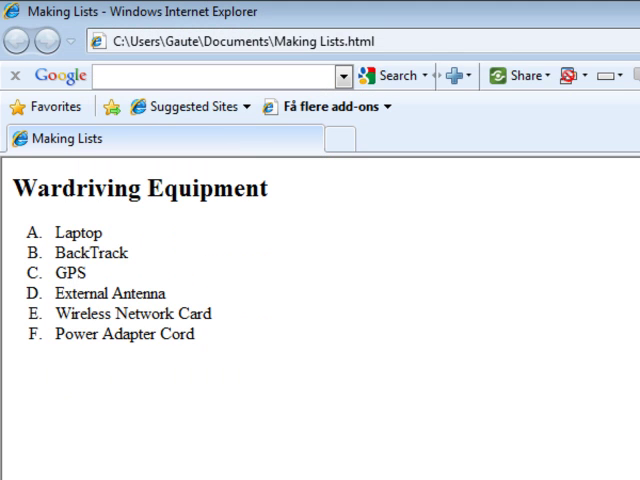
key("alt+Tab")
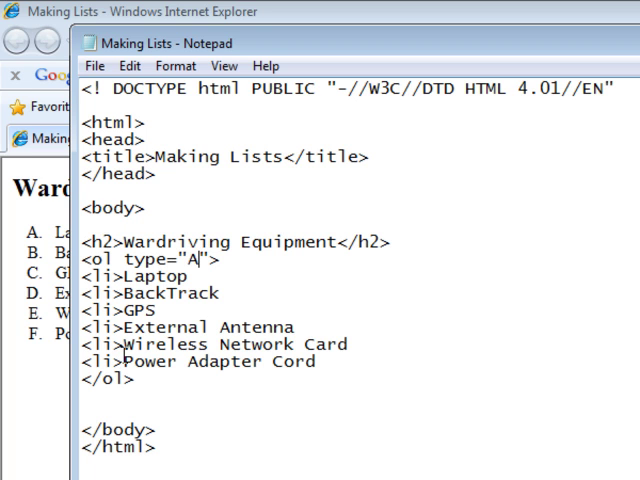
- Change the list's type value from A to 1, save, and reload the page to show items 1 to 6
key("BackSpace")
type("1")
left_click(97, 68)
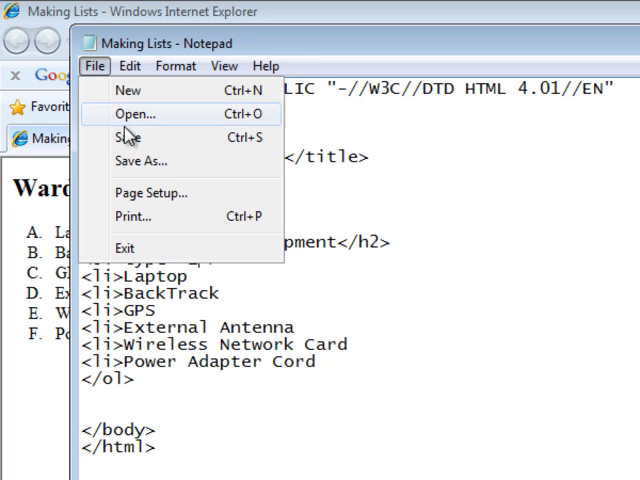
left_click(133, 138)
left_click(45, 398)
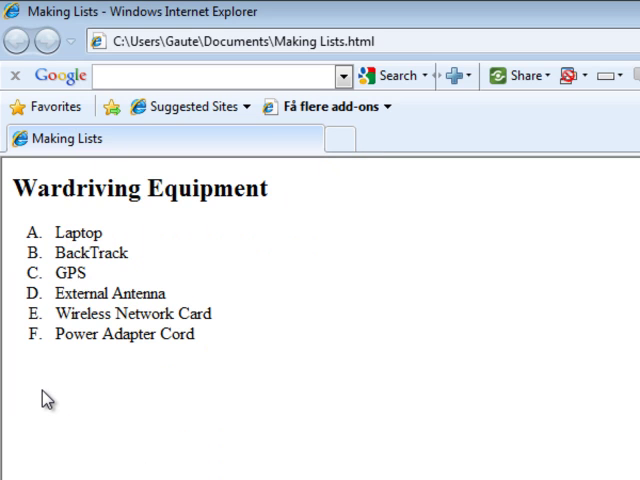
key("F5")
key("alt+Tab")
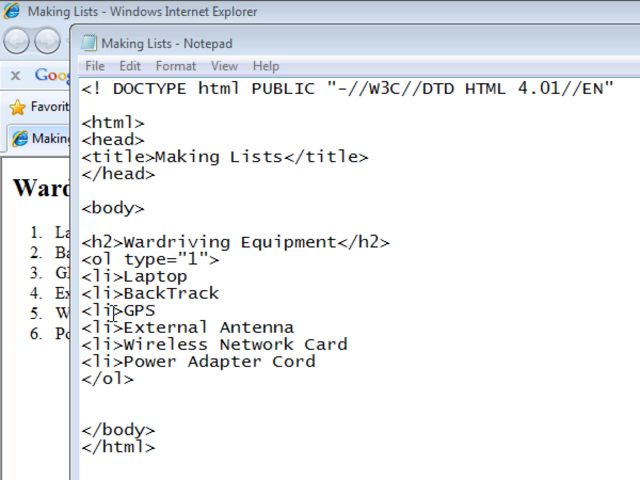
- Add type="A" to the GPS <li> tag, save, and reload so GPS shows as C
left_click(113, 313)
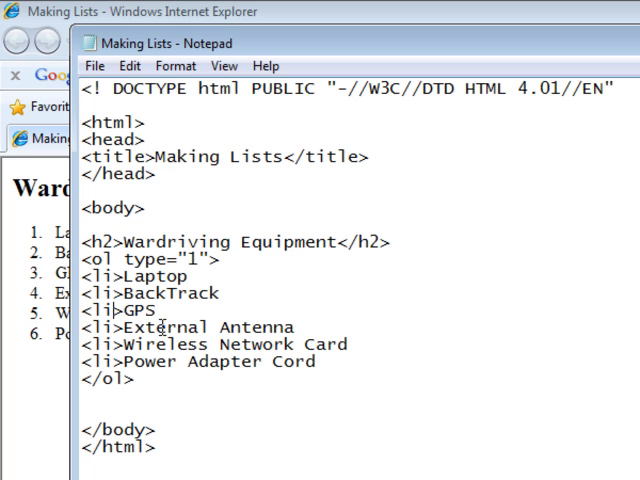
type("type")
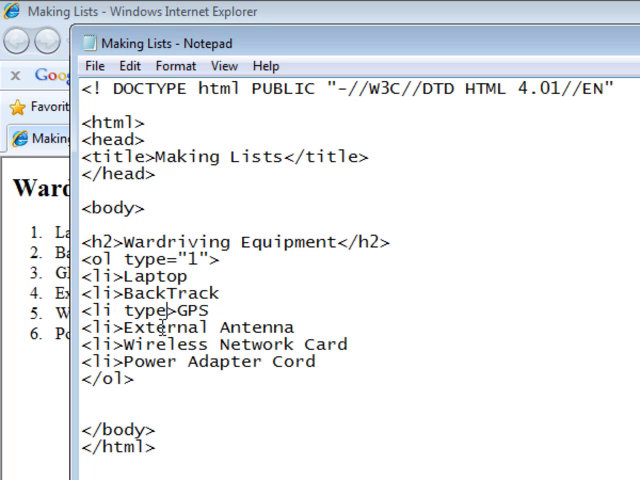
type("=")
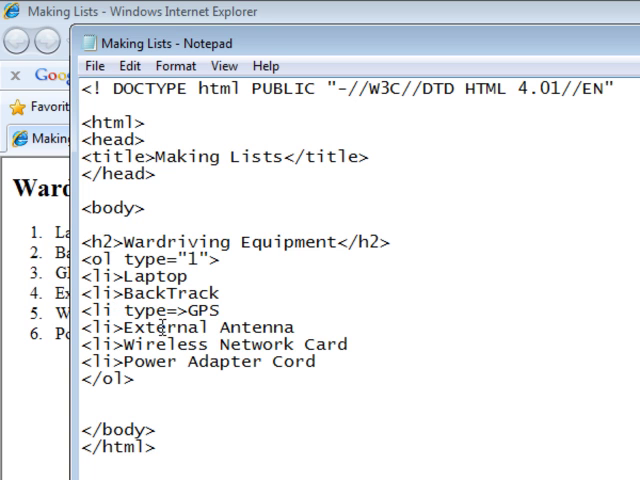
type("\"A")
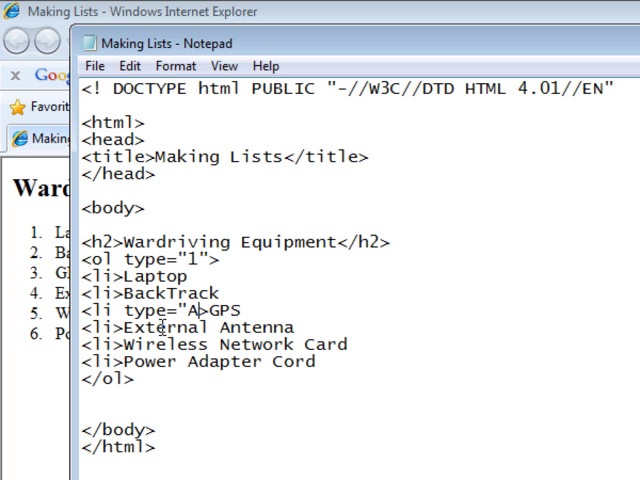
type("\"")
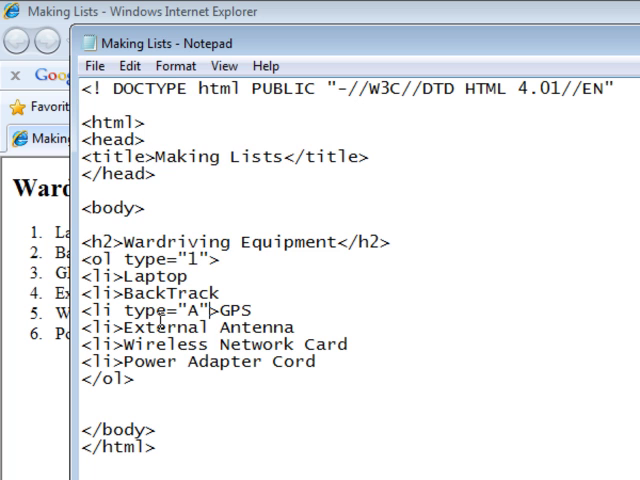
left_click(95, 66)
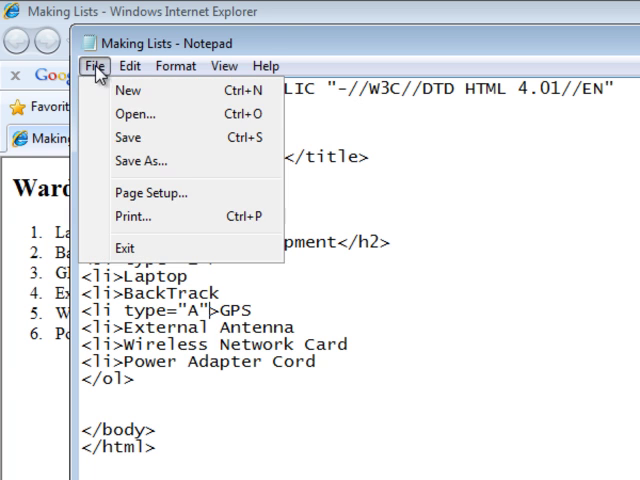
left_click(130, 139)
left_click(48, 390)
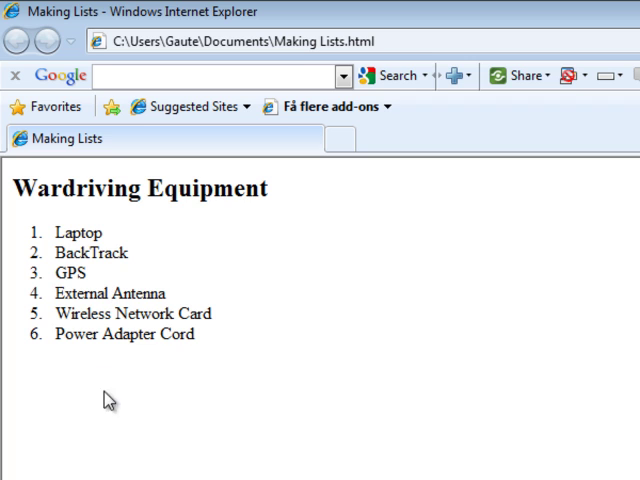
key("F5")
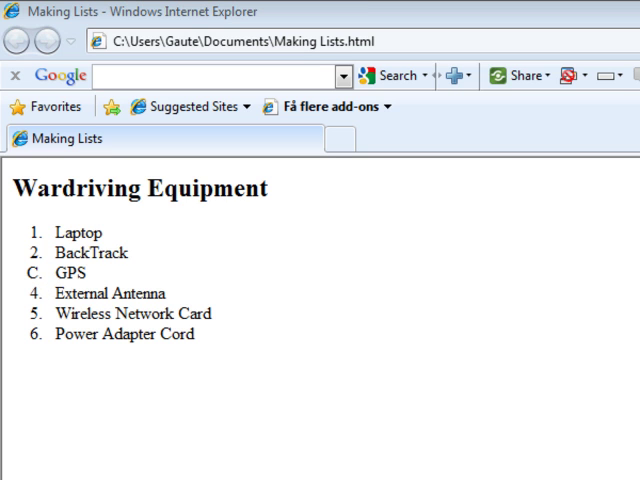
- Replace type="1" with start="5" in <ol> and remove type="A" from the GPS item
key("alt+Tab")
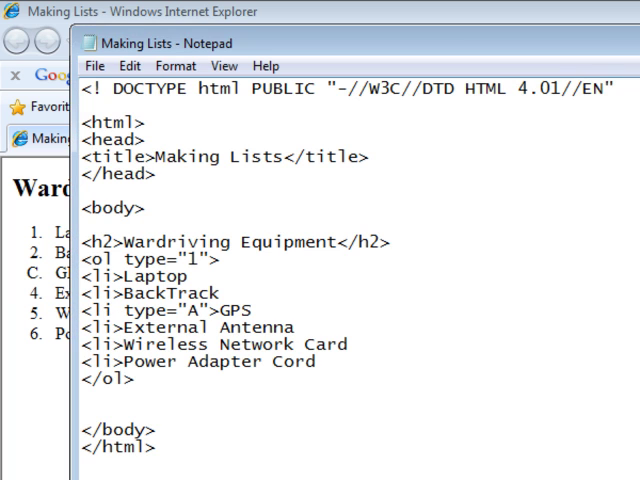
left_click(208, 259)
key("BackSpace")
key("BackSpace")
key("BackSpace")
key("BackSpace")
key("BackSpace")
key("BackSpace")
key("BackSpace")
key("BackSpace")
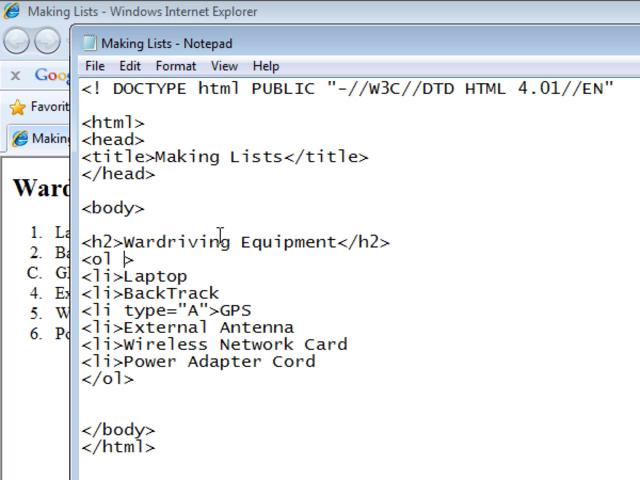
type("start")
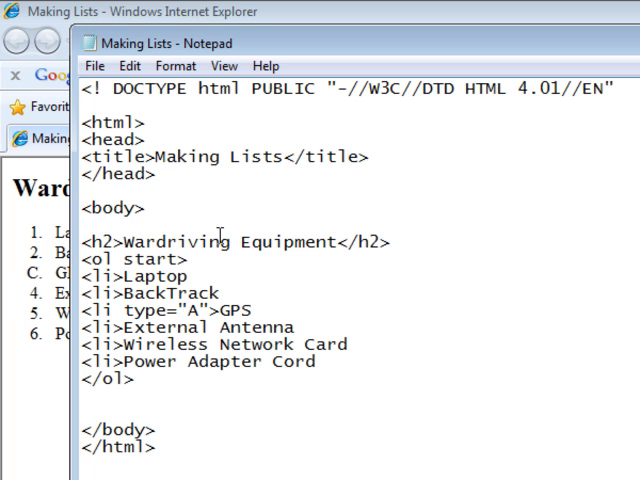
type("=")
type("\"5\"")
left_click(208, 310)
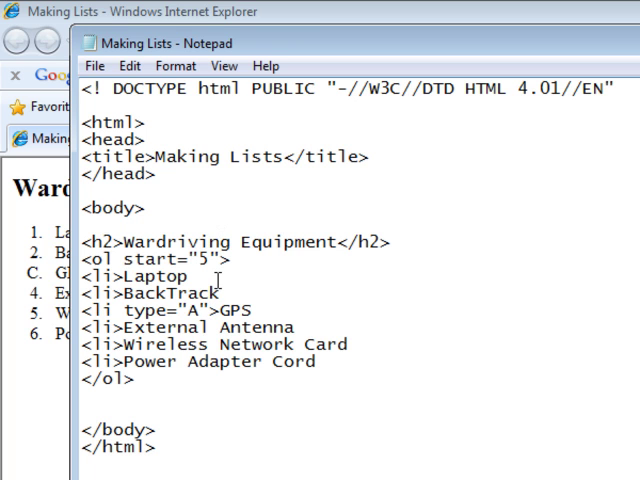
key("BackSpace")
key("BackSpace")
key("BackSpace")
key("BackSpace")
key("BackSpace")
key("BackSpace")
key("BackSpace")
key("BackSpace")
key("BackSpace")
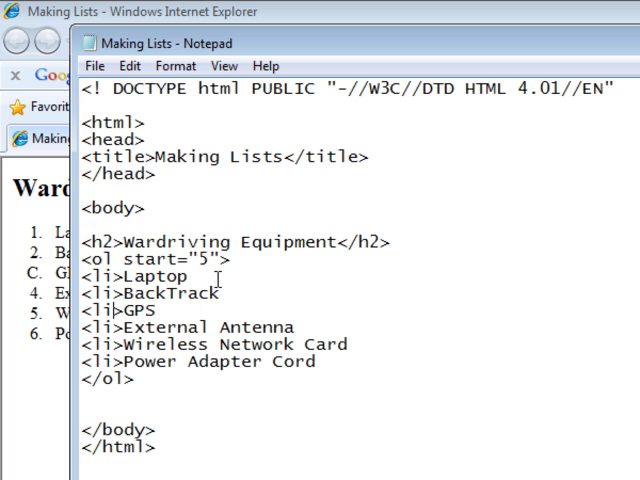
- Save the file and reload the page so the items number 5 through 10
left_click(95, 66)
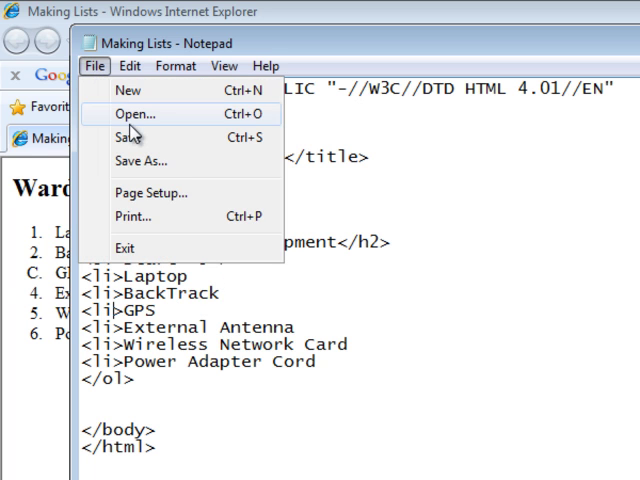
left_click(132, 139)
left_click(60, 377)
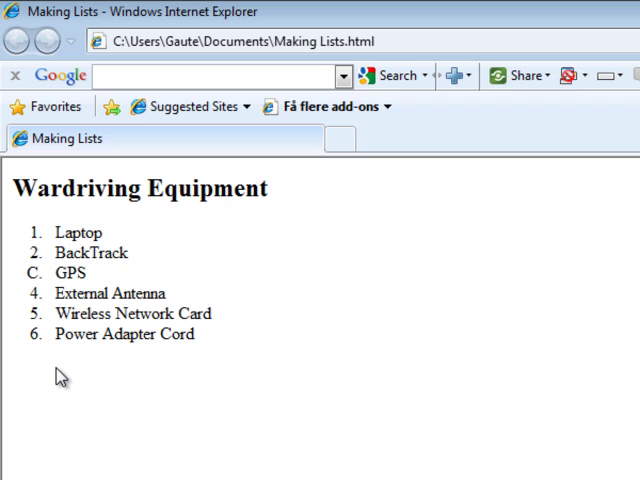
key("F5")
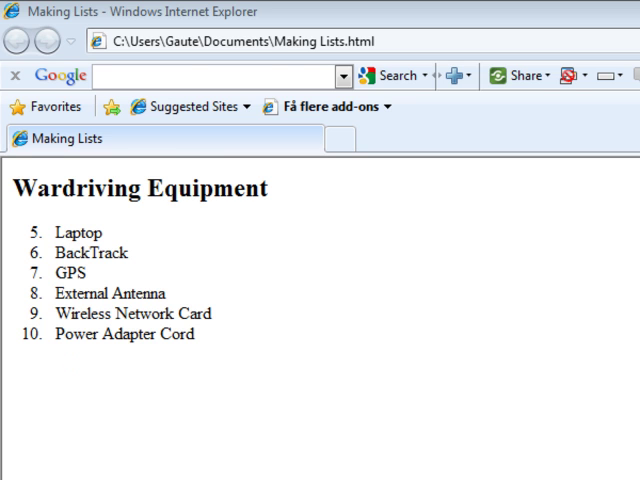
key("alt+Tab")
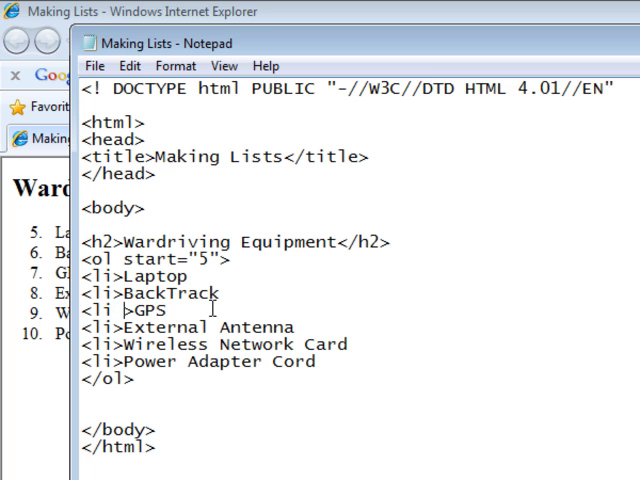
type("value")
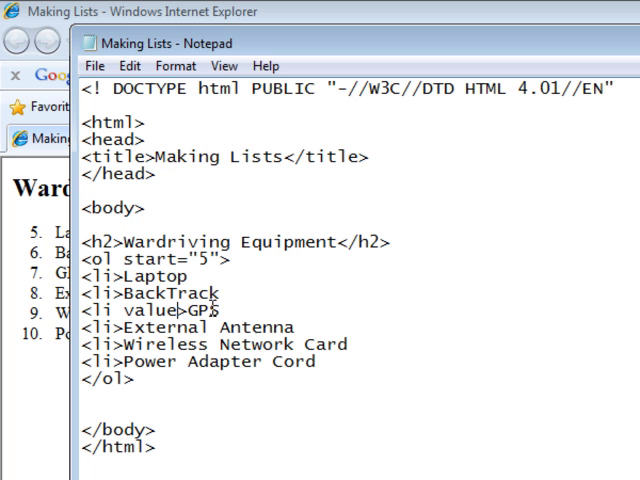
type("=")
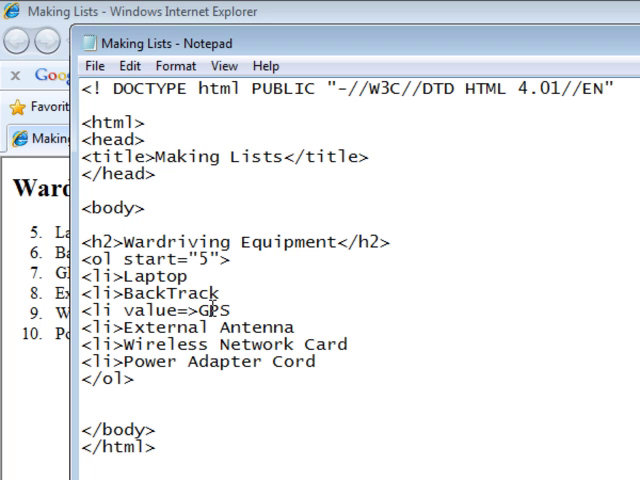
type("13")
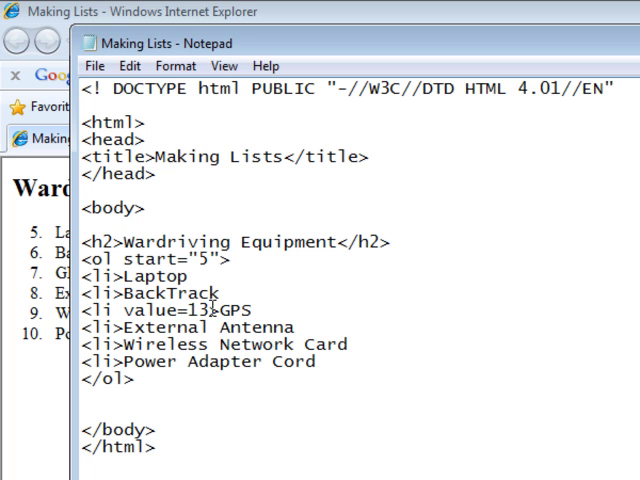
- Add value="13" to the GPS <li> tag, save, and reload so numbering jumps to 13
key("Left")
key("Left")
type("\"")
key("Right")
key("Right")
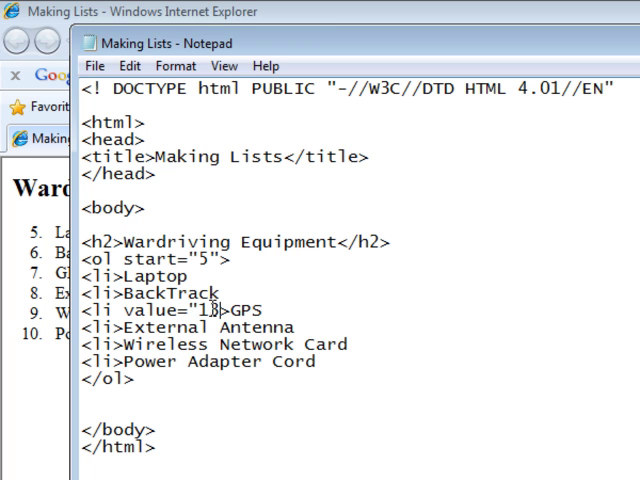
type("\"")
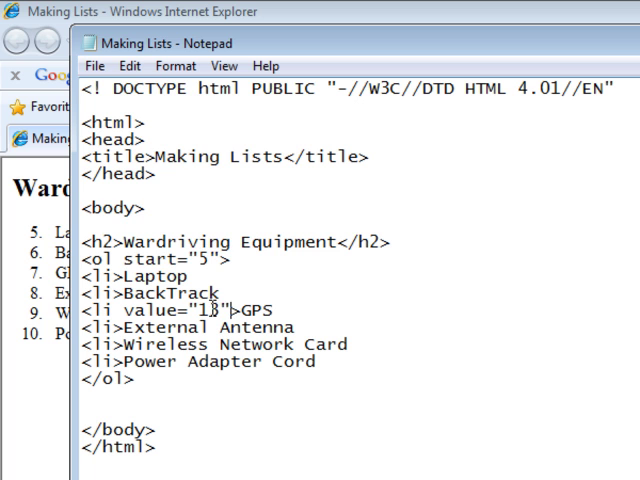
left_click(95, 67)
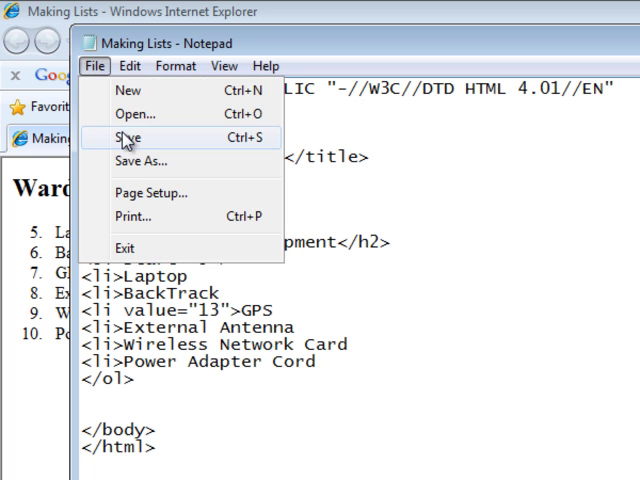
left_click(126, 140)
left_click(50, 395)
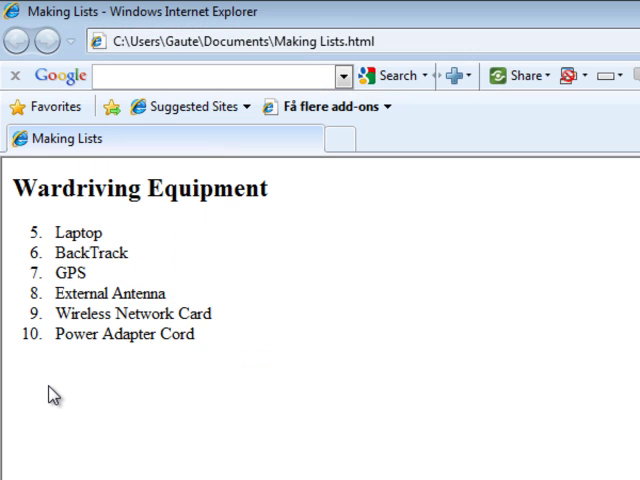
key("F5")
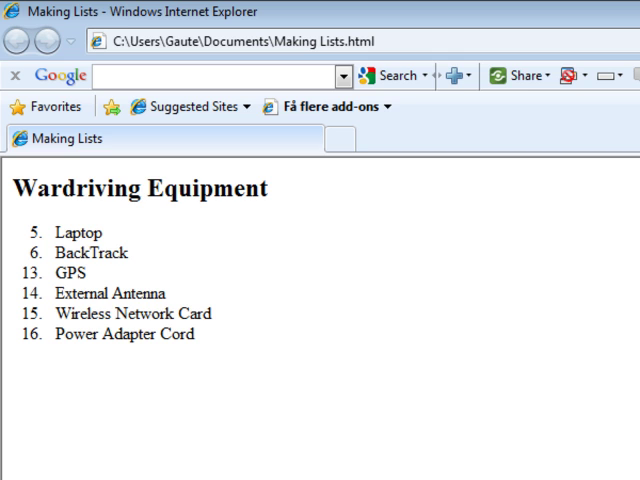
- Switch back to the Notepad source showing start="5" and value="13"
key("alt+Tab")
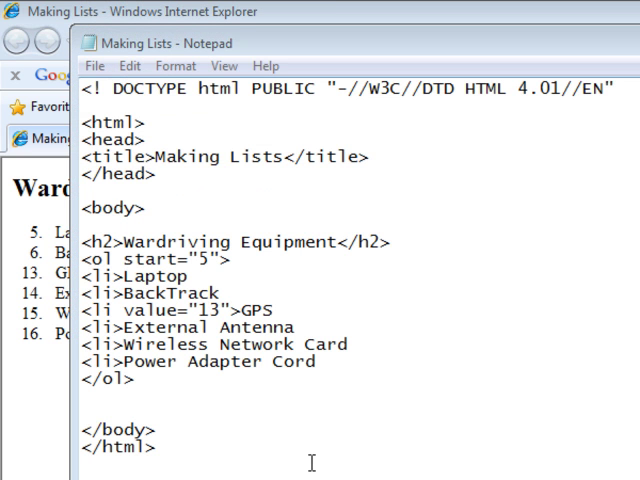